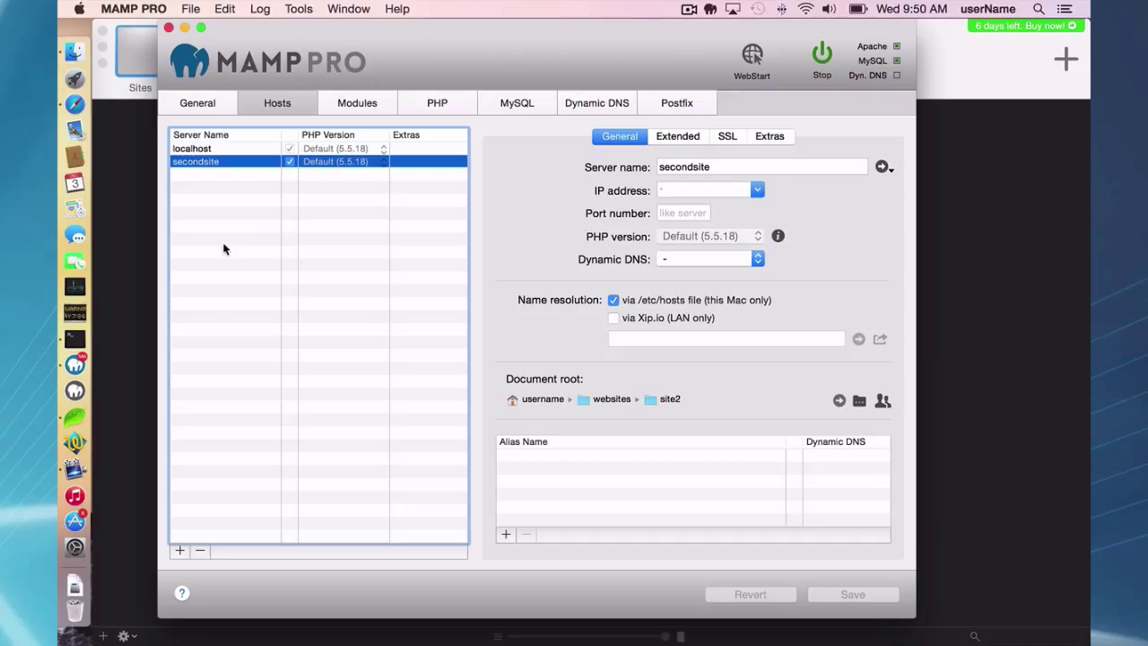
Start a new Untitled Site in Coda, then bring MAMP PRO's secondsite host settings forward
left_click(123, 218)
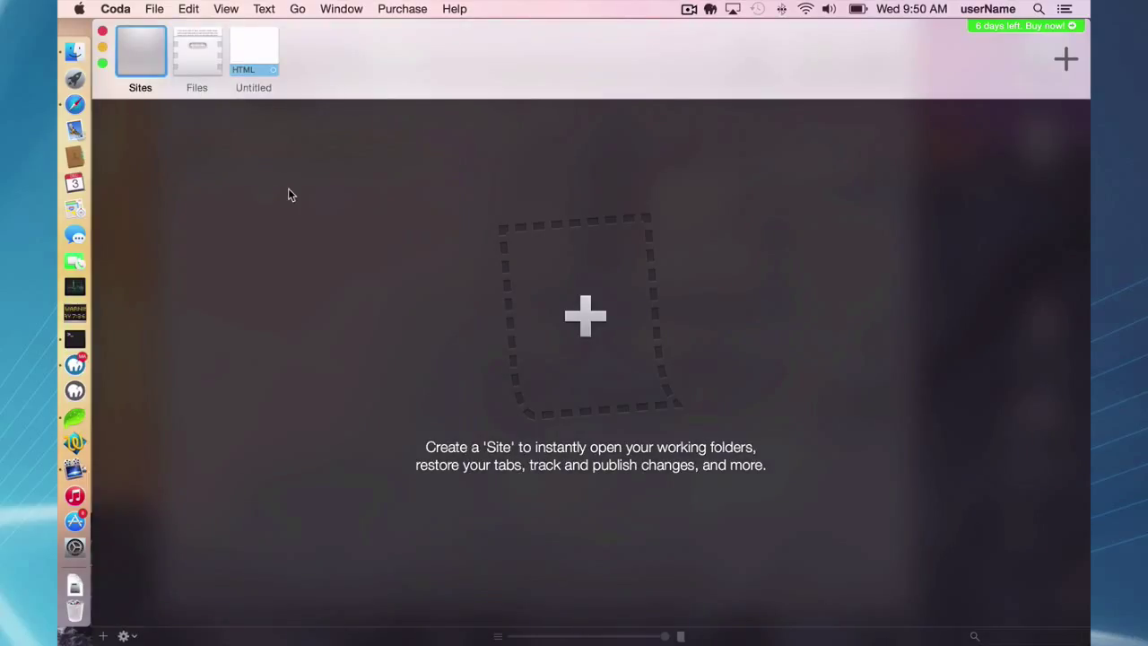
left_click(575, 320)
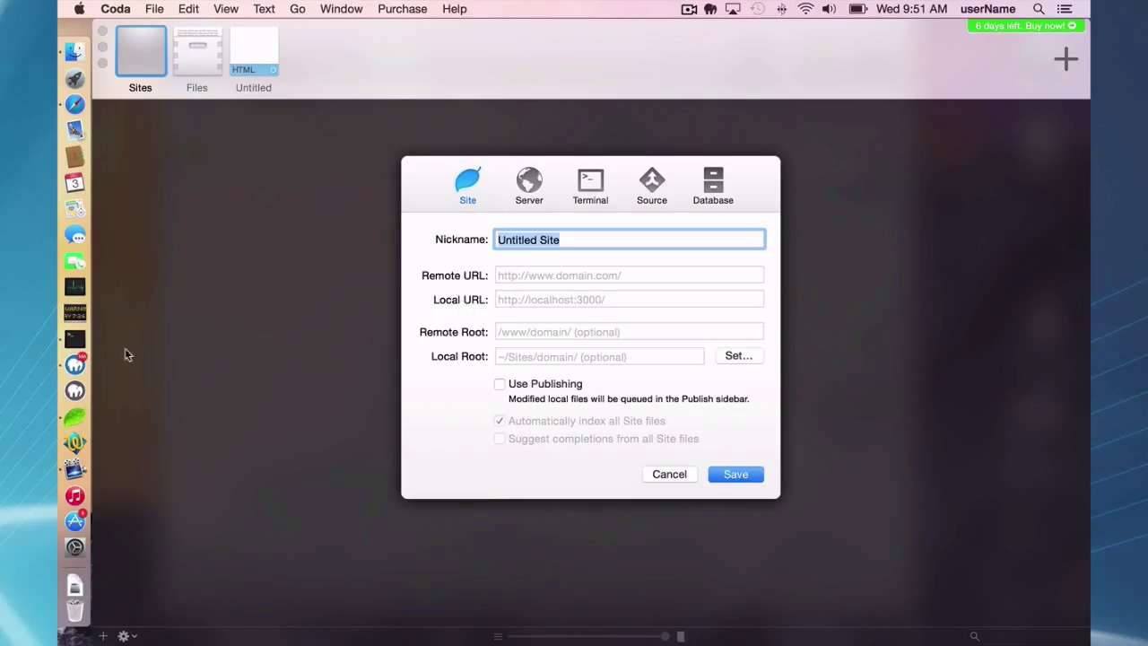
left_click(75, 364)
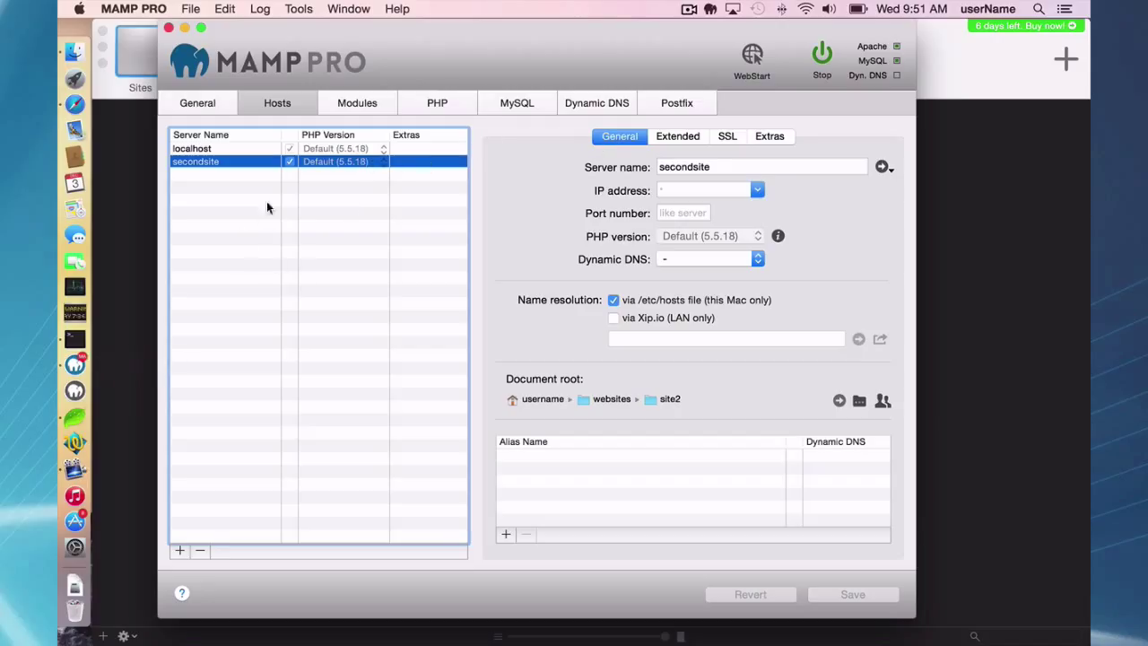
Load secondsite:8888 in Safari to confirm it shows Hello, World!, copying its address for Coda
left_click(880, 167)
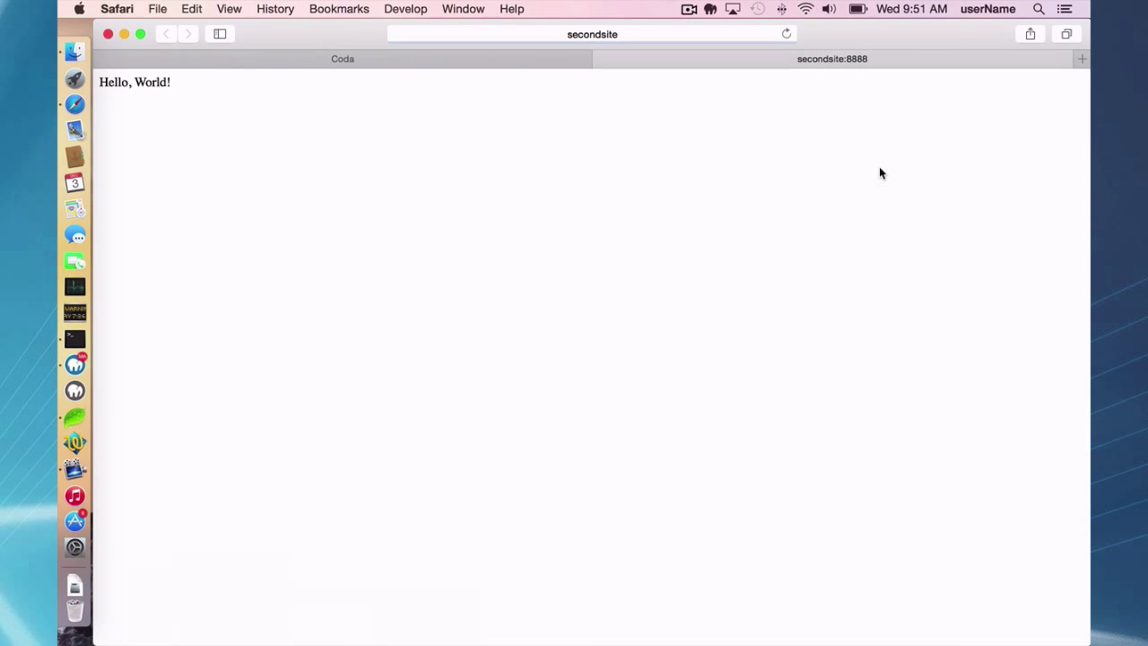
left_click(541, 33)
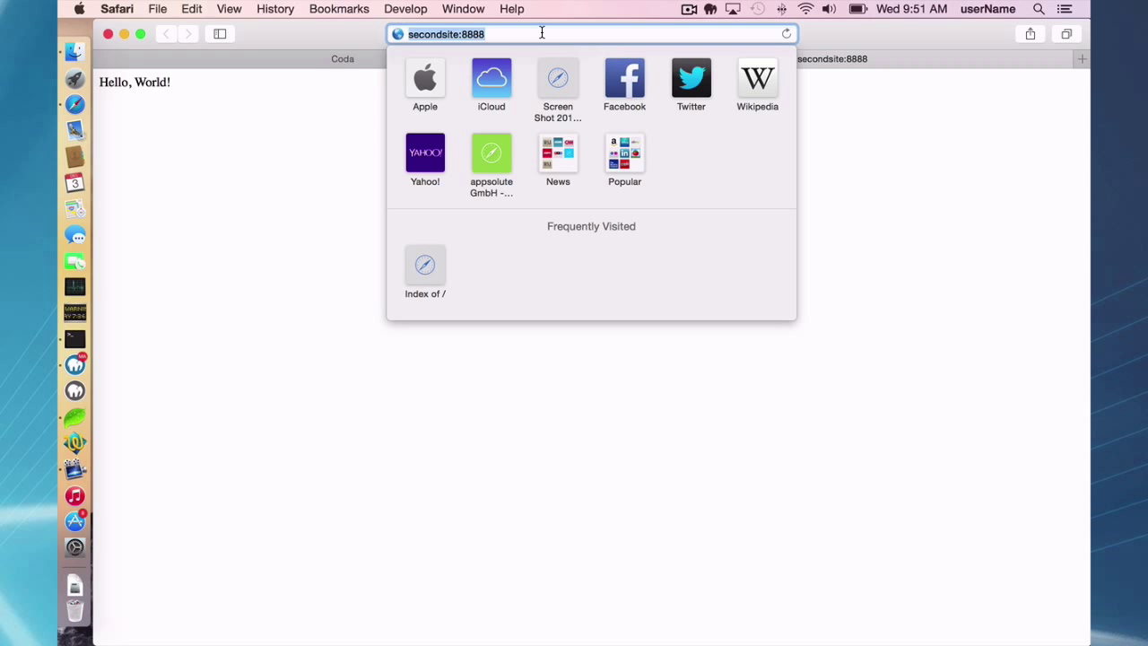
left_click(74, 417)
left_click(553, 302)
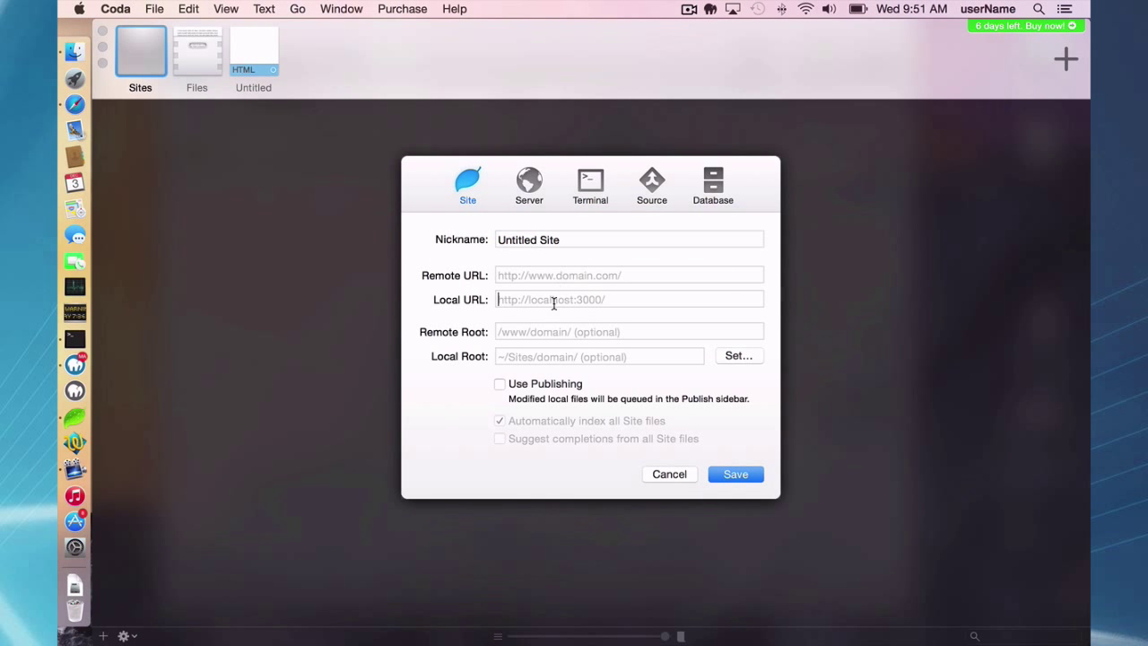
type("http://secondsite:8888")
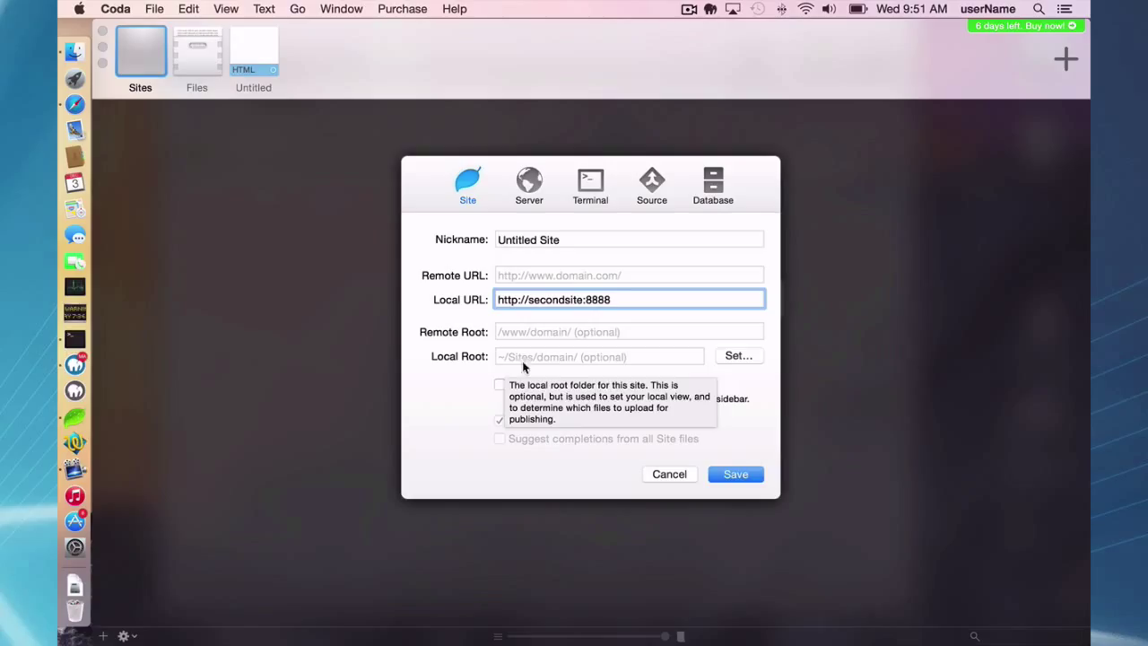
left_click(74, 365)
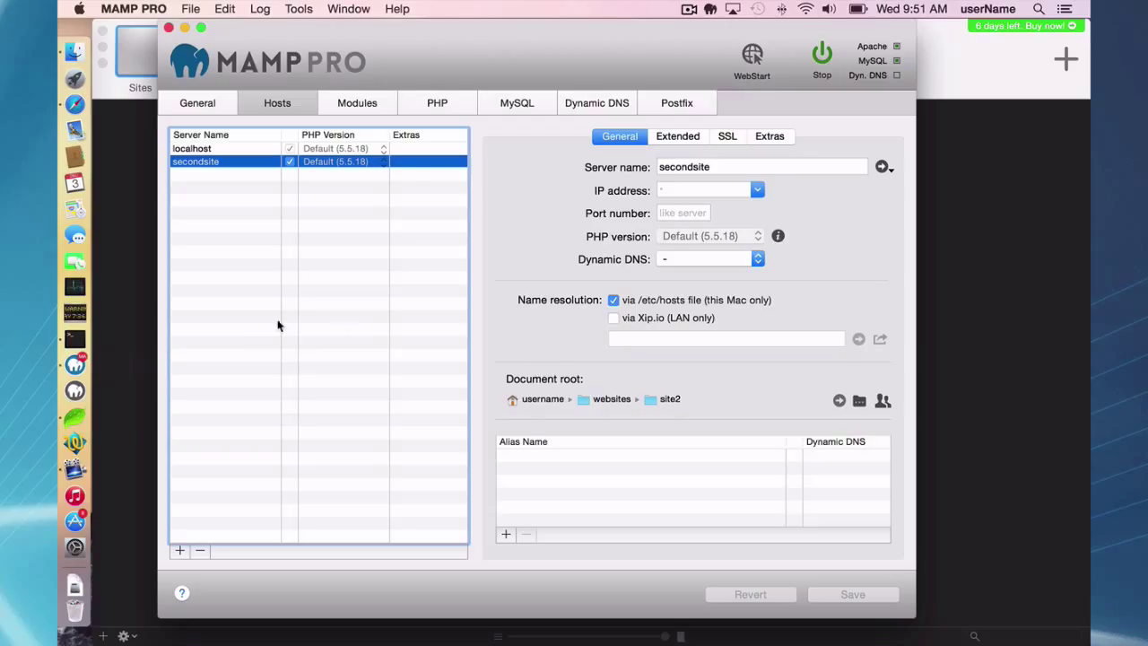
Set the new site's local root to the websites/site2 folder and save the site
left_click(74, 417)
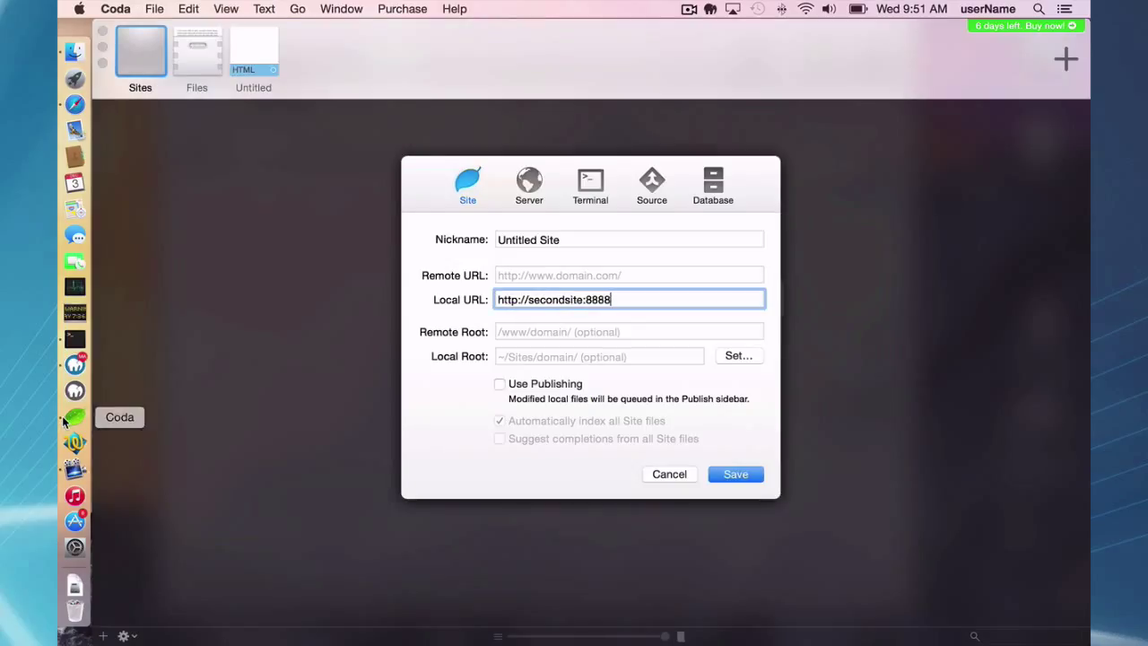
left_click(740, 357)
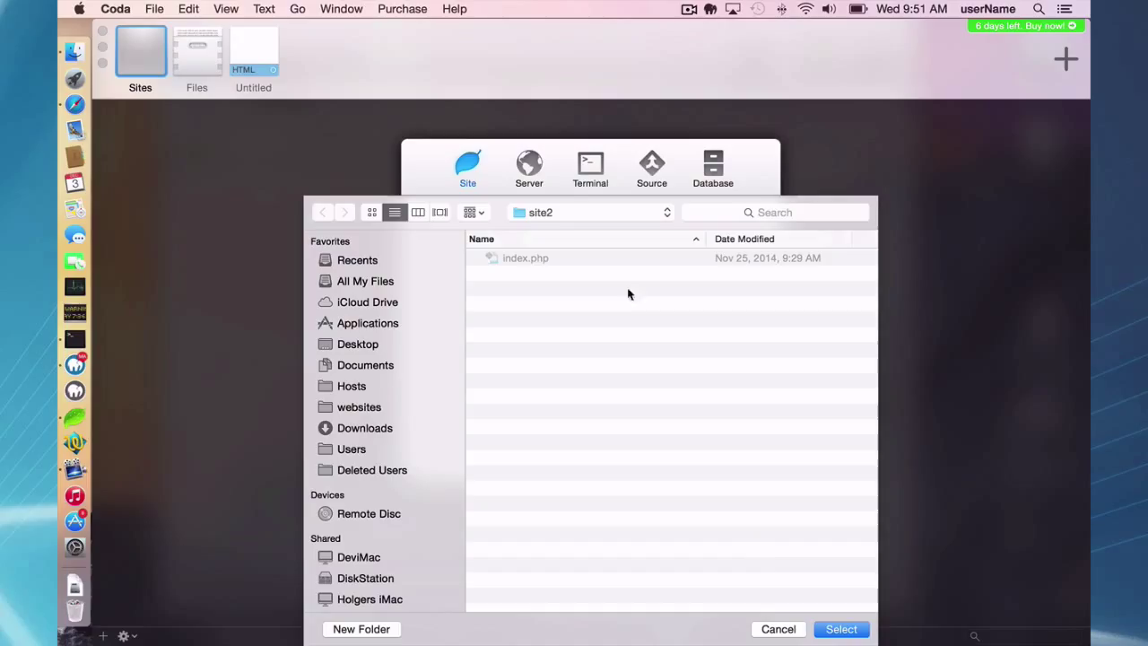
left_click(840, 631)
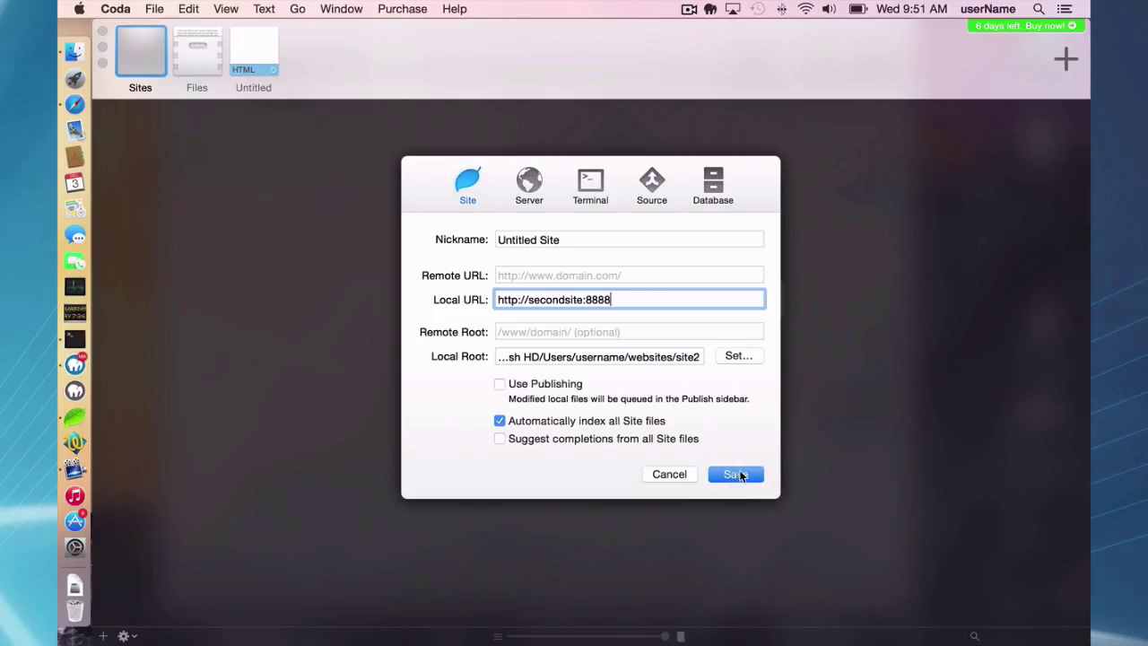
left_click(736, 473)
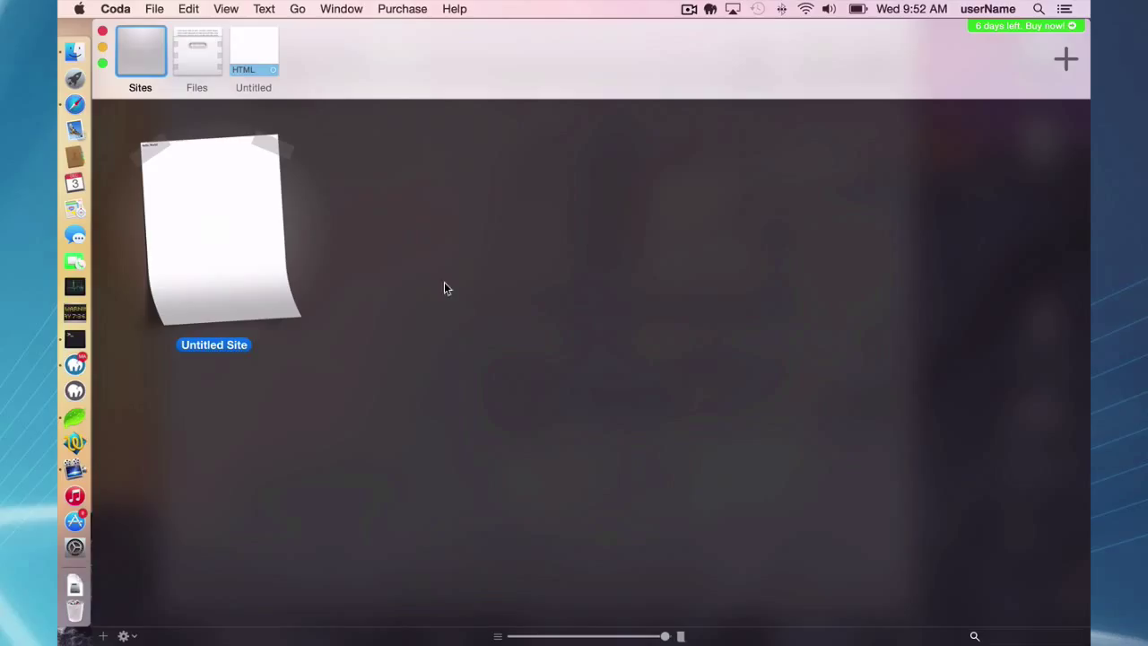
Open Untitled Site and load site2's index.php, with its Hello, World! echo, in the editor
left_click(227, 212)
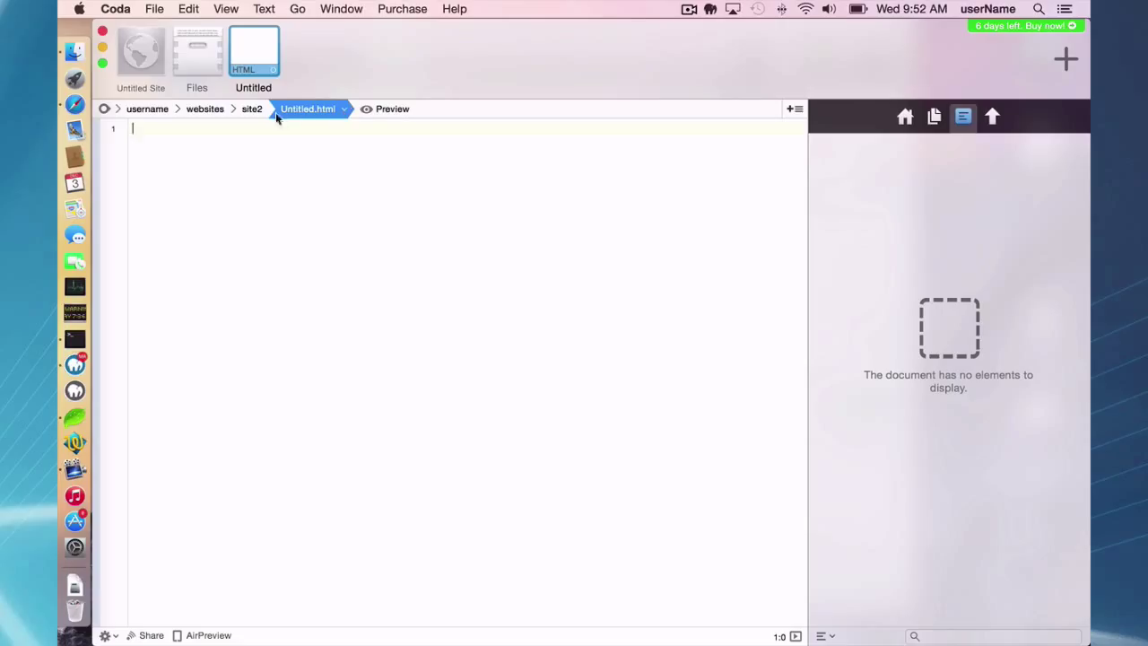
left_click(253, 111)
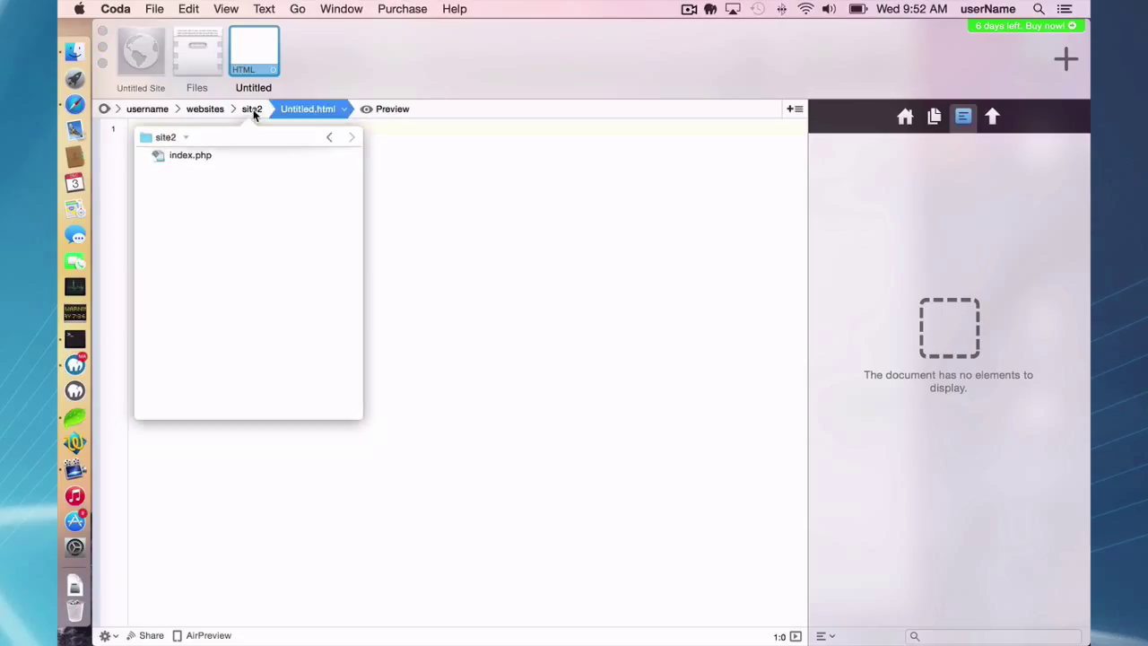
left_click(193, 157)
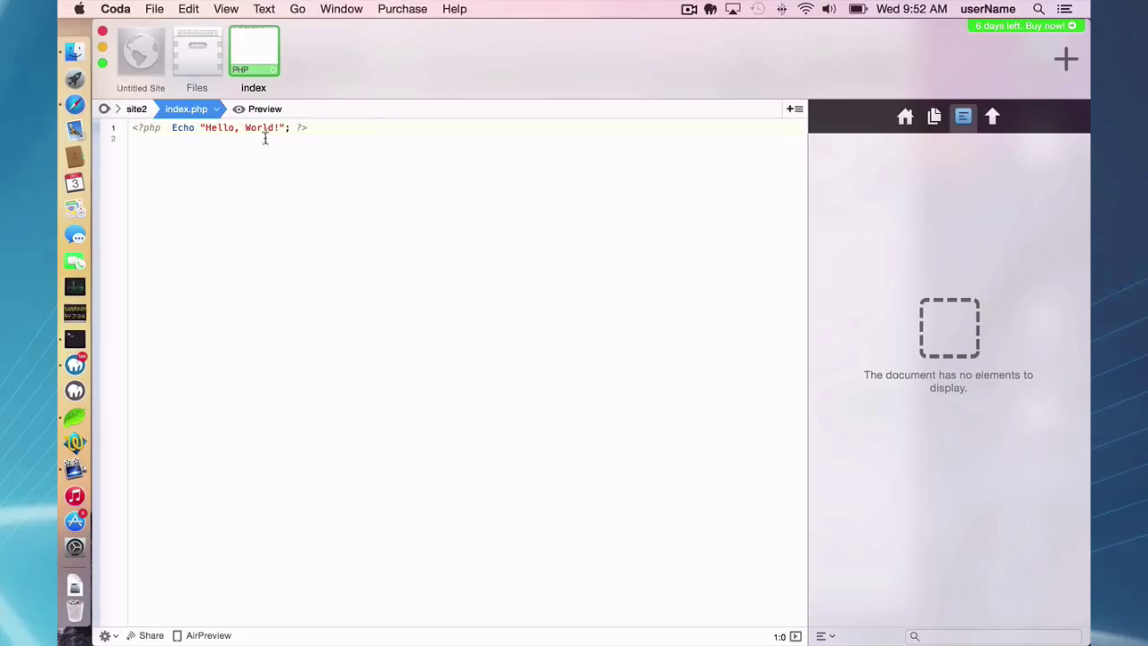
Change the echo to 'Hello Again, World!', save index.php, and reload the preview to show it
left_click(243, 110)
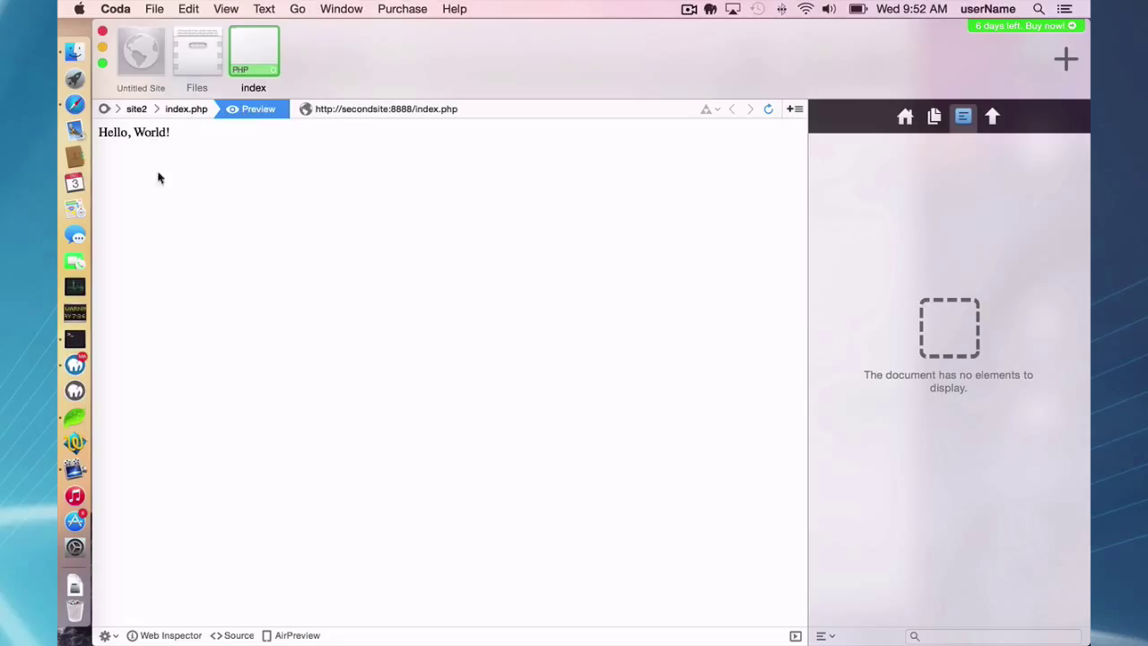
left_click(187, 109)
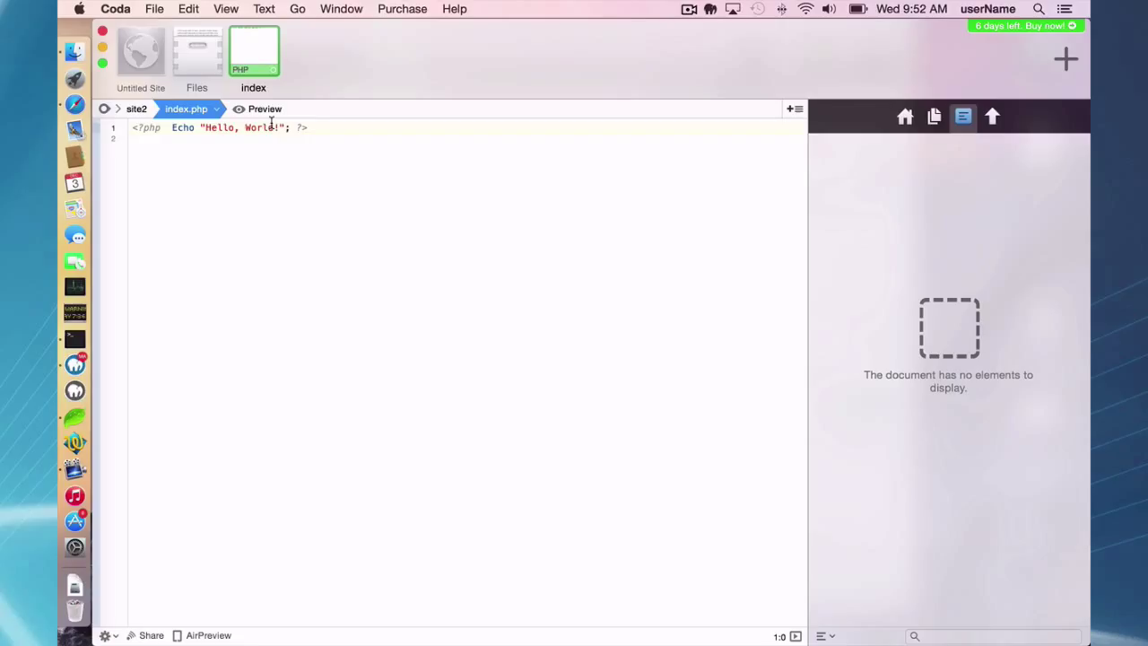
left_click(232, 126)
type("A")
type("gain")
left_click(343, 220)
key("super+s")
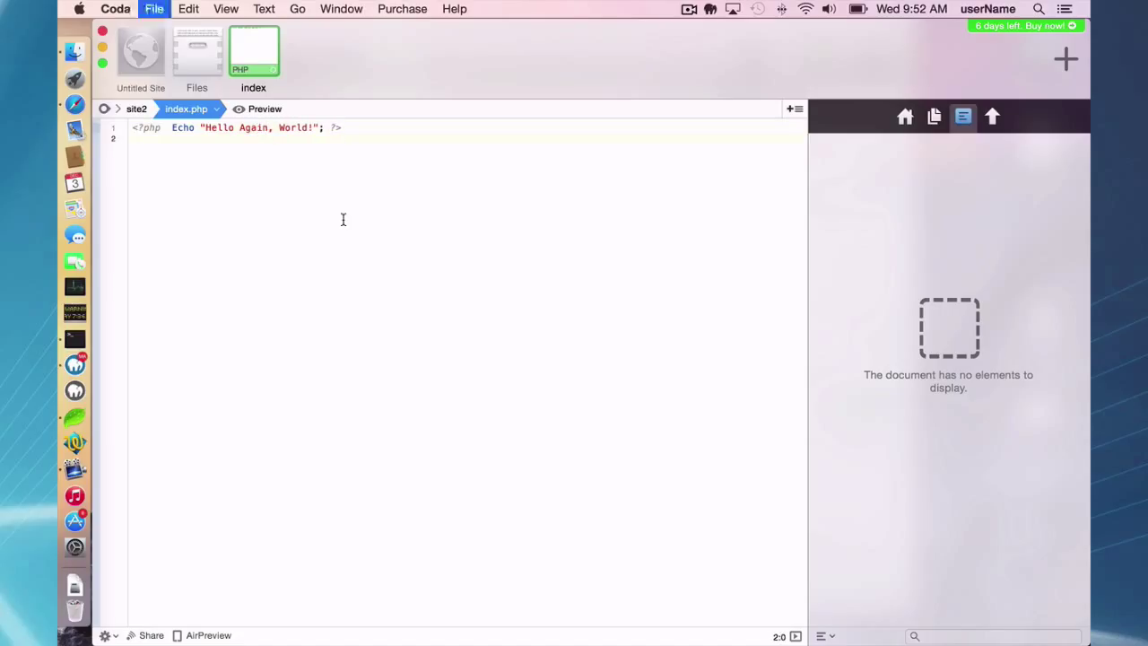
left_click(262, 109)
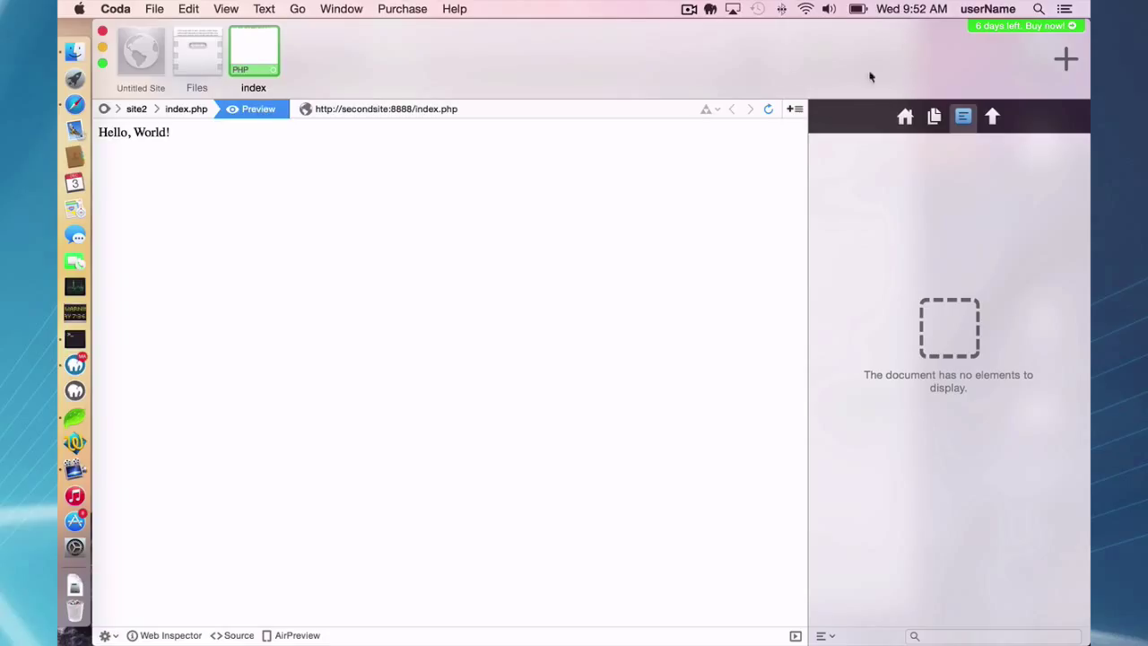
left_click(767, 109)
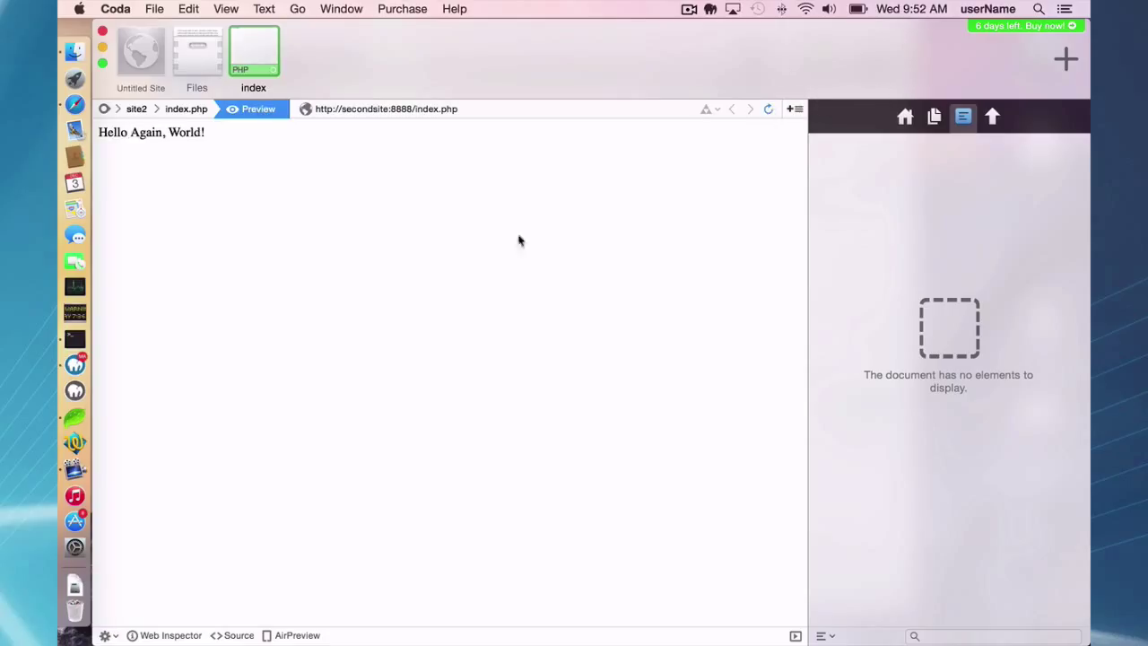